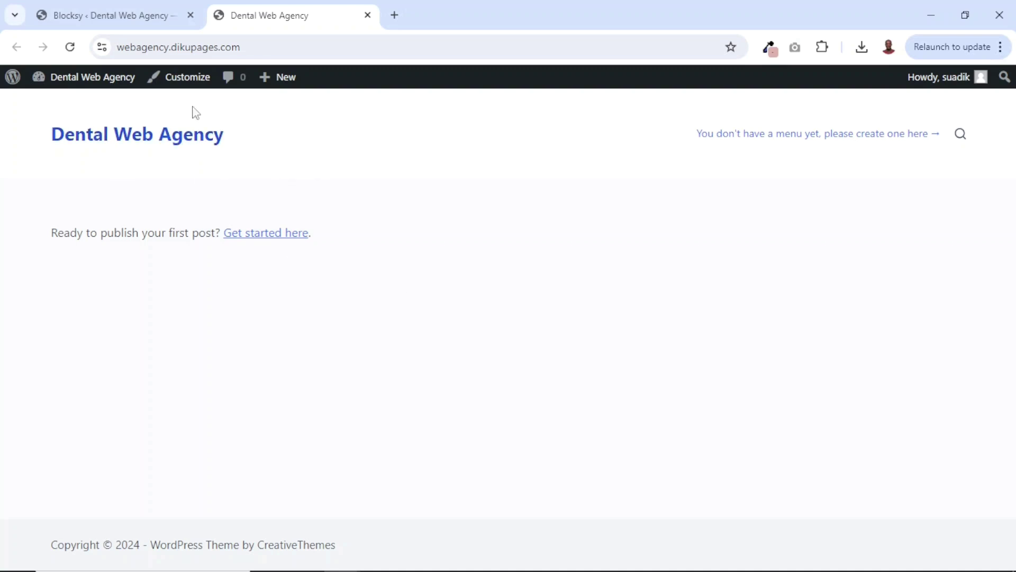
Open the Colors settings in the site's theme customizer
left_click(189, 80)
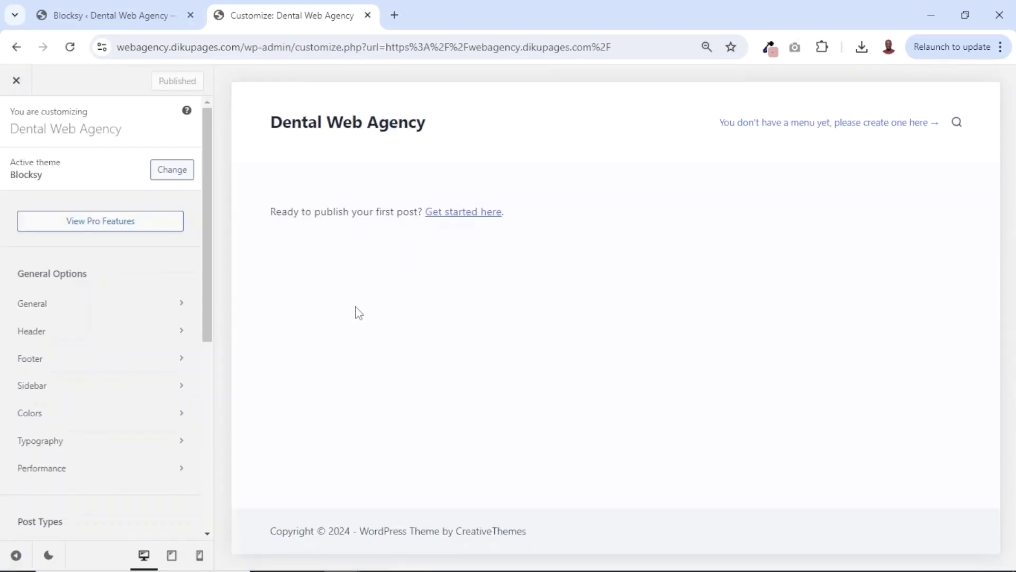
left_click(37, 419)
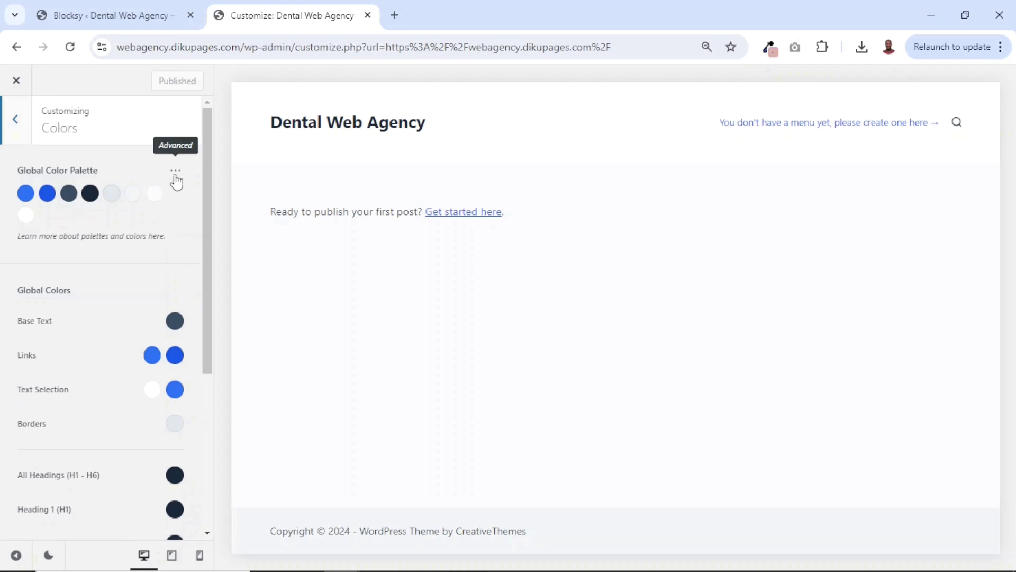
Try the Palette #3 preset as the global color palette and switch back to Palette #1
left_click(176, 172)
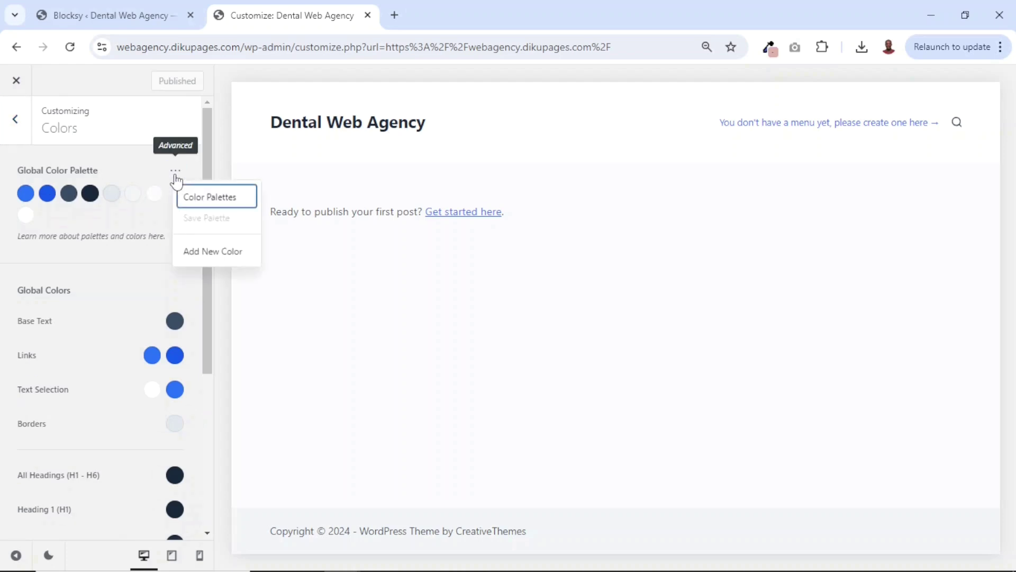
left_click(205, 199)
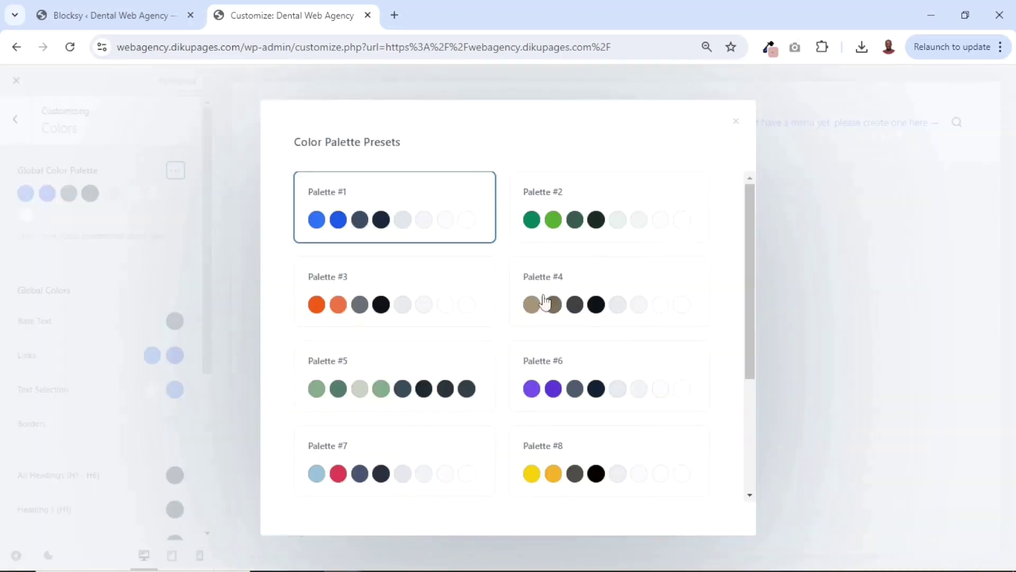
left_click_drag(767, 335, 745, 214)
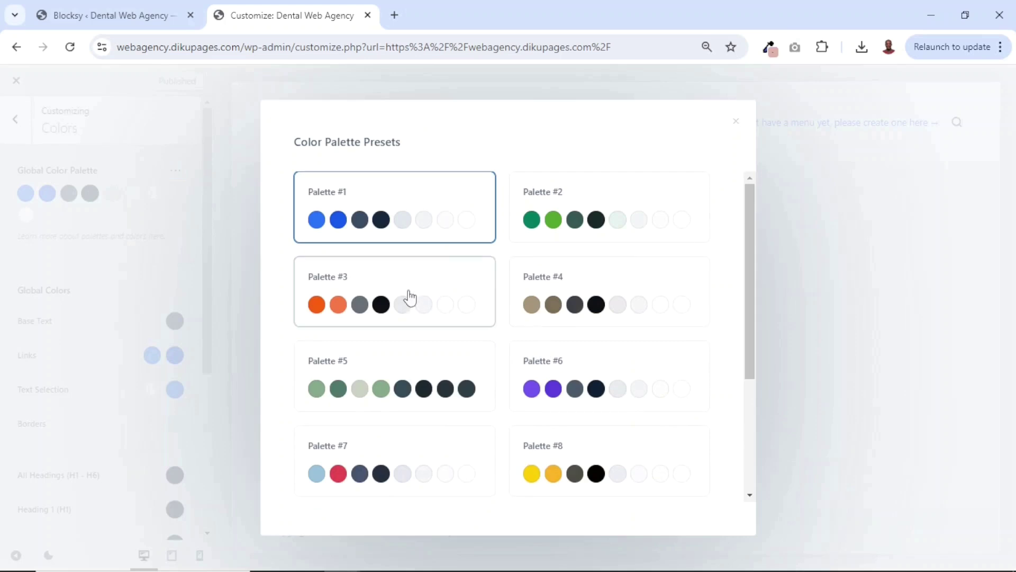
left_click(389, 315)
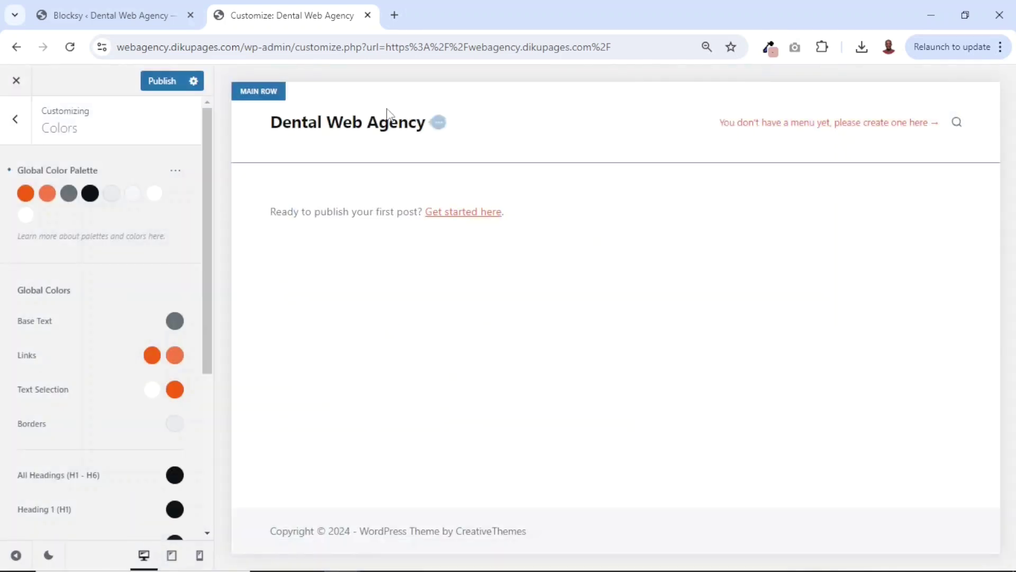
left_click(176, 170)
left_click(217, 199)
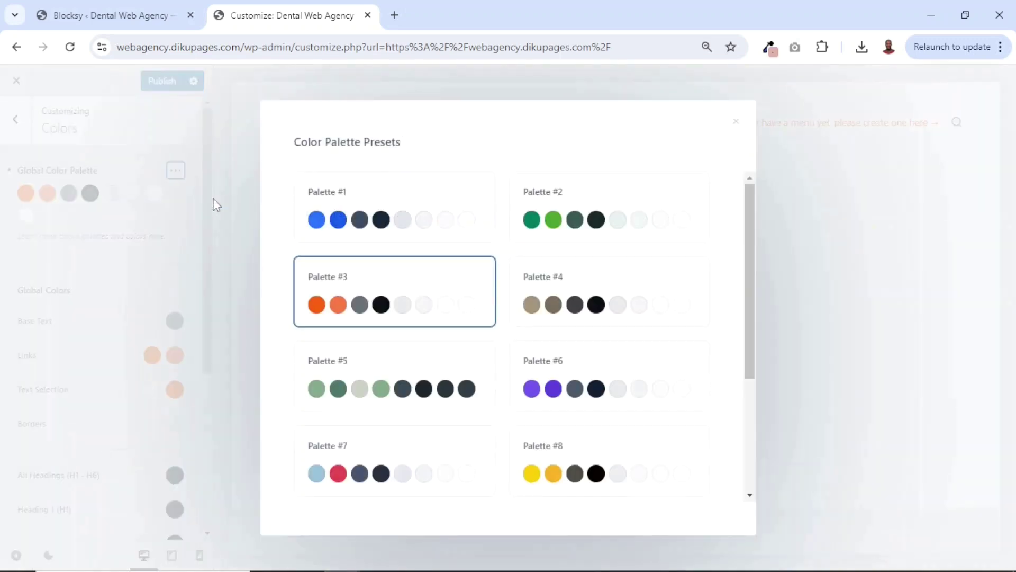
left_click(389, 212)
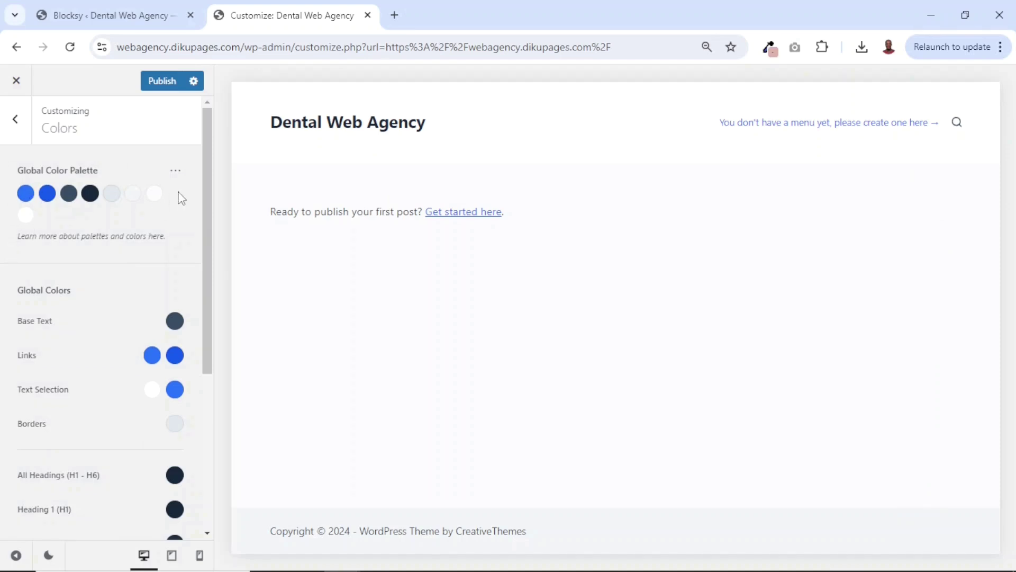
Set Color 1 of the global color palette to #3b0404, copied from the Notepad list
key("alt+Tab")
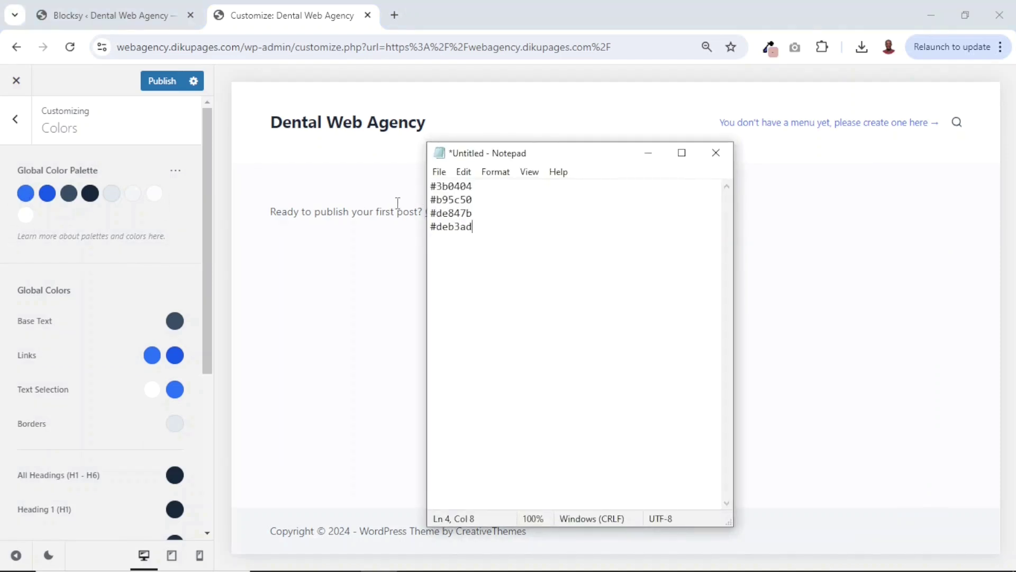
left_click_drag(481, 185, 430, 185)
key("ctrl+c")
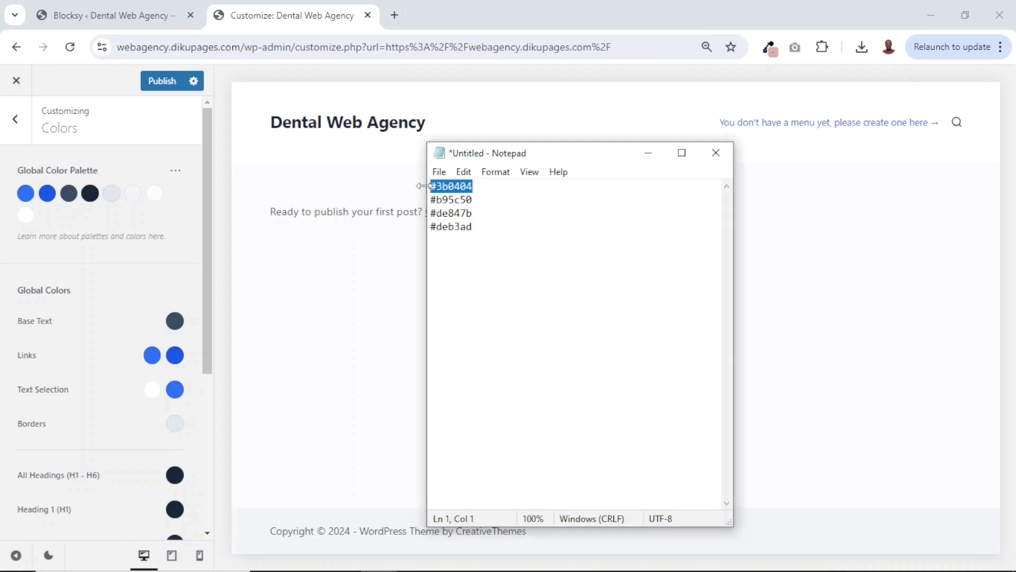
left_click(26, 193)
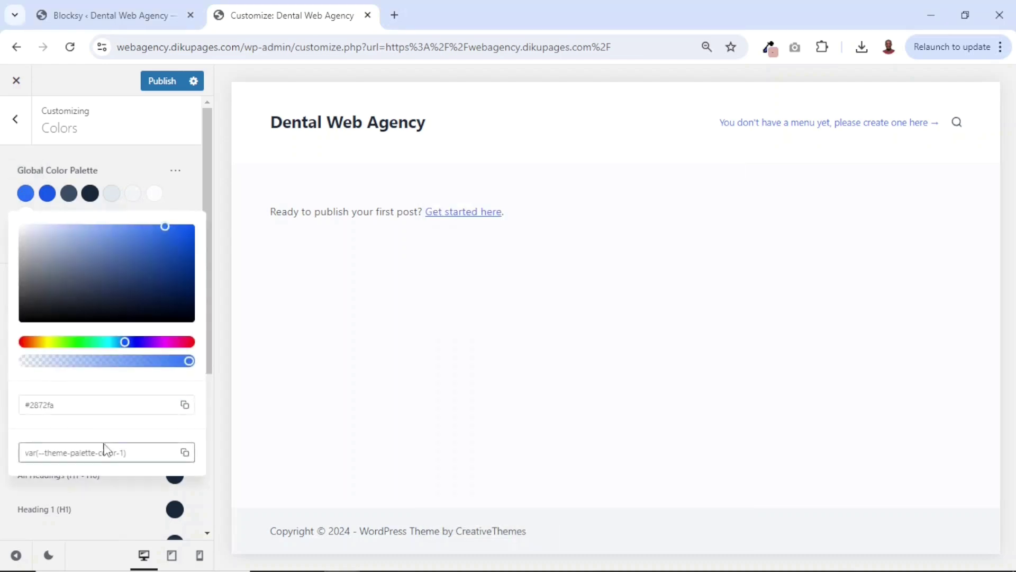
triple_click(81, 404)
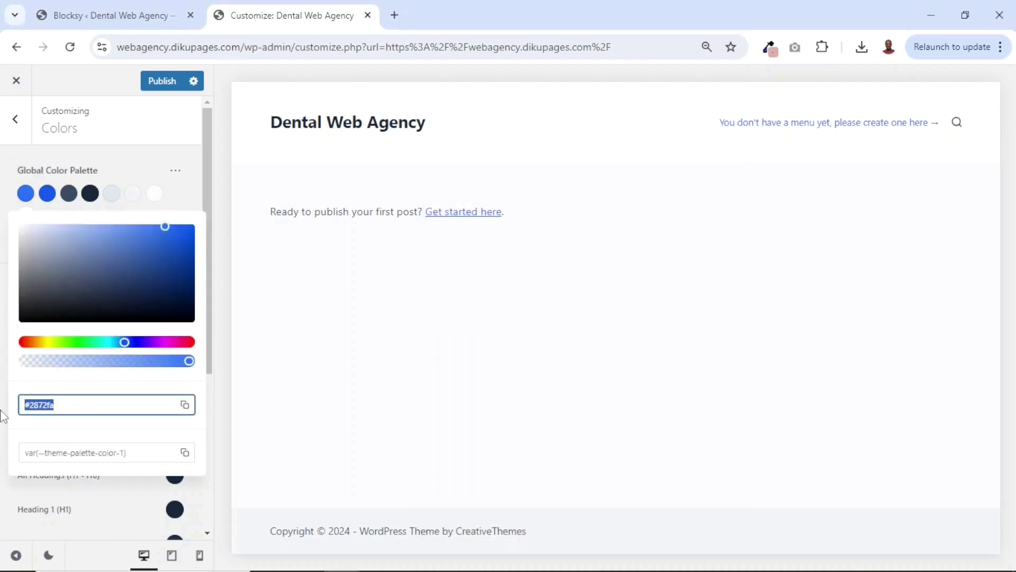
key("ctrl+v")
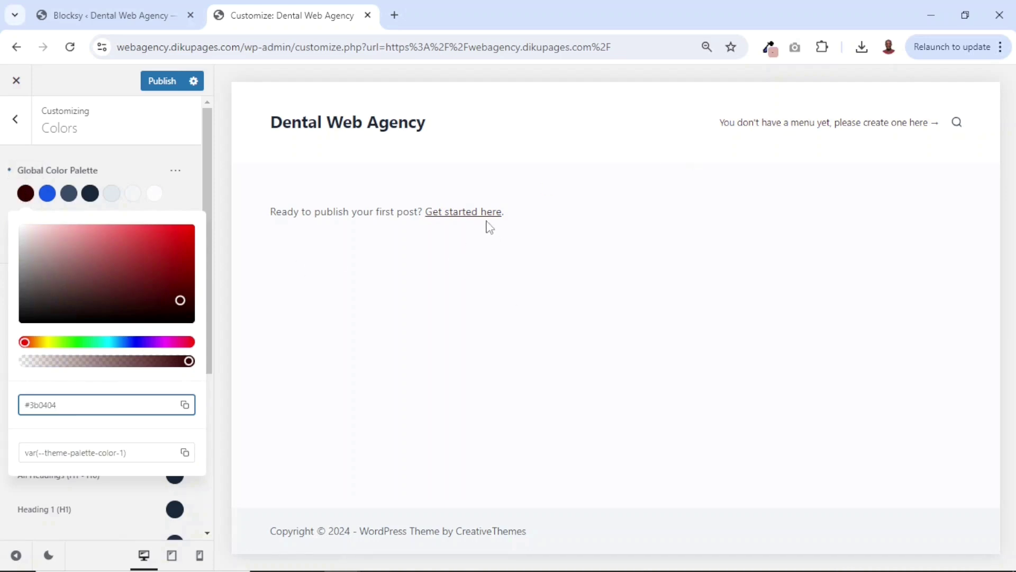
Set global palette Color 2 to #b95c50, Color 3 to #de847b and Color 4 to #deb3ad from the Notepad list
key("alt+Tab")
left_click_drag(472, 200, 430, 199)
key("ctrl+c")
left_click(47, 194)
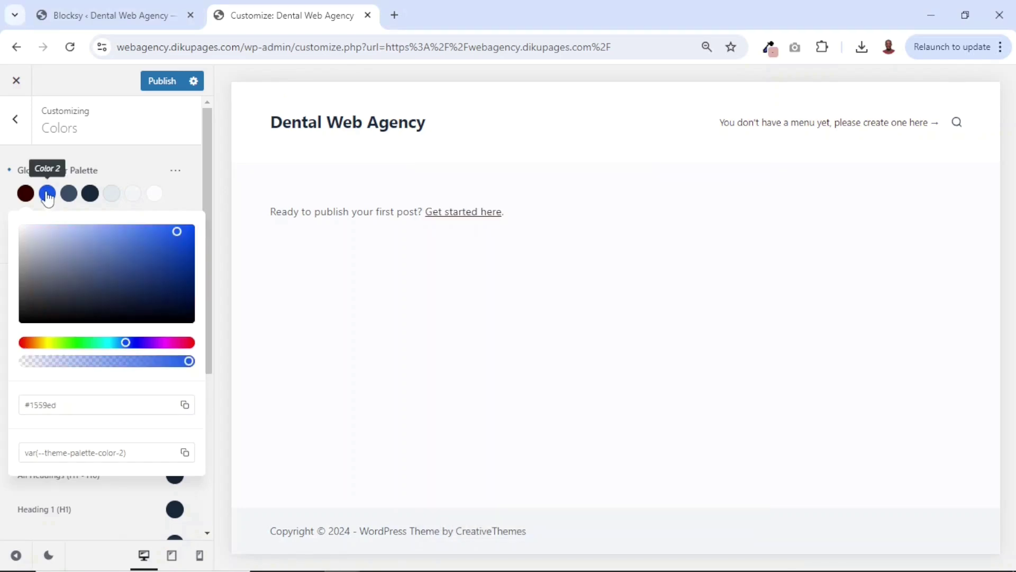
left_click(68, 402)
left_click_drag(68, 402, 1, 412)
key("ctrl+v")
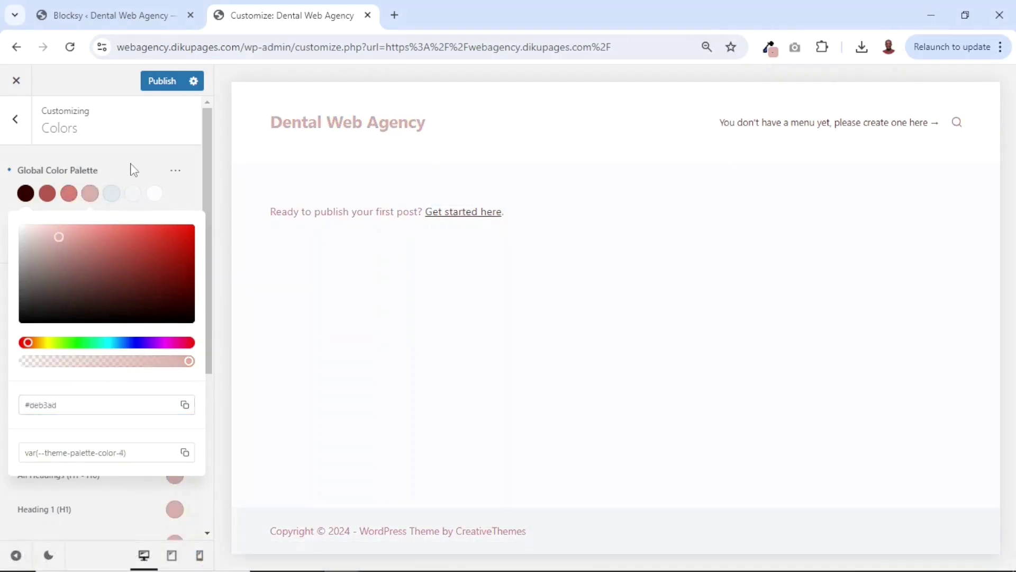
left_click(131, 169)
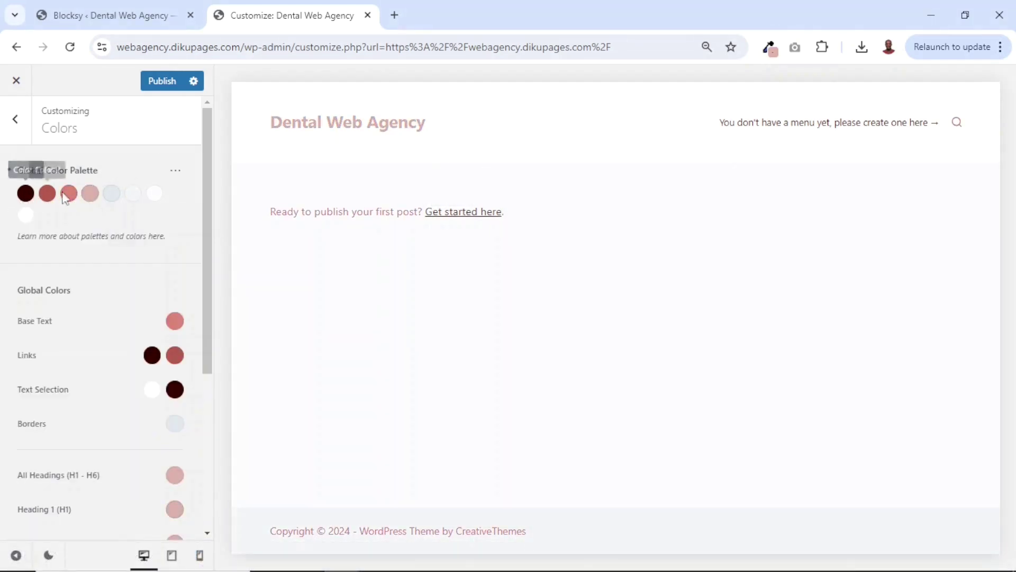
Set global palette Colors 5, 6 and 7 to white (#ffffff) and check Color 8
left_click(112, 200)
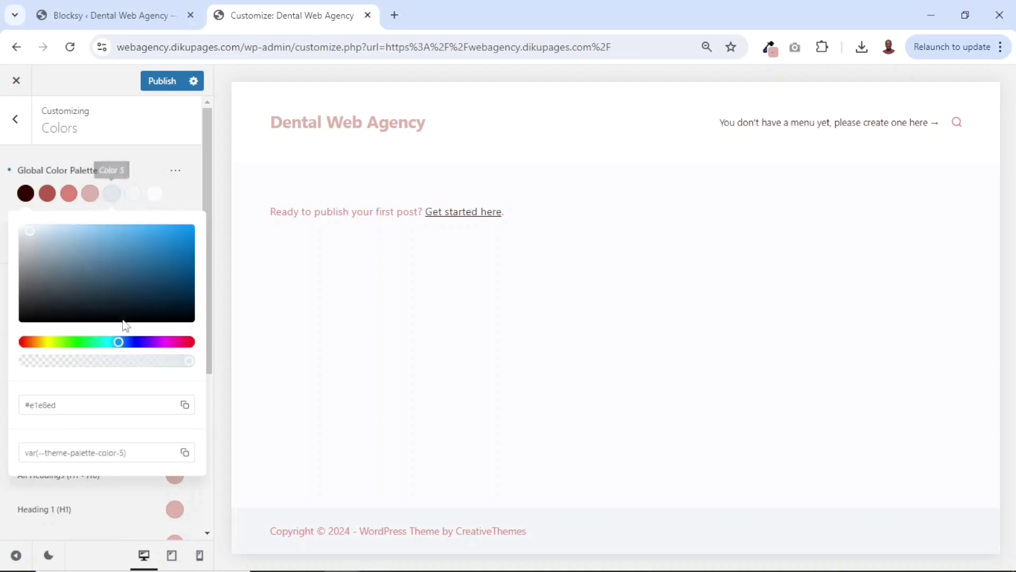
left_click_drag(37, 238, 2, 203)
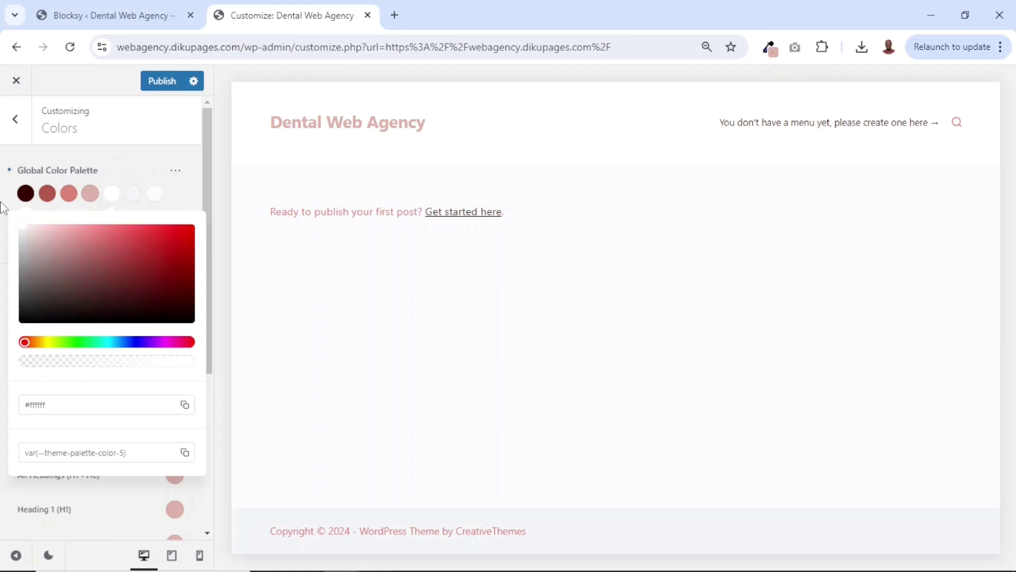
left_click(47, 403)
left_click(133, 196)
left_click_drag(33, 238, 3, 200)
left_click(156, 197)
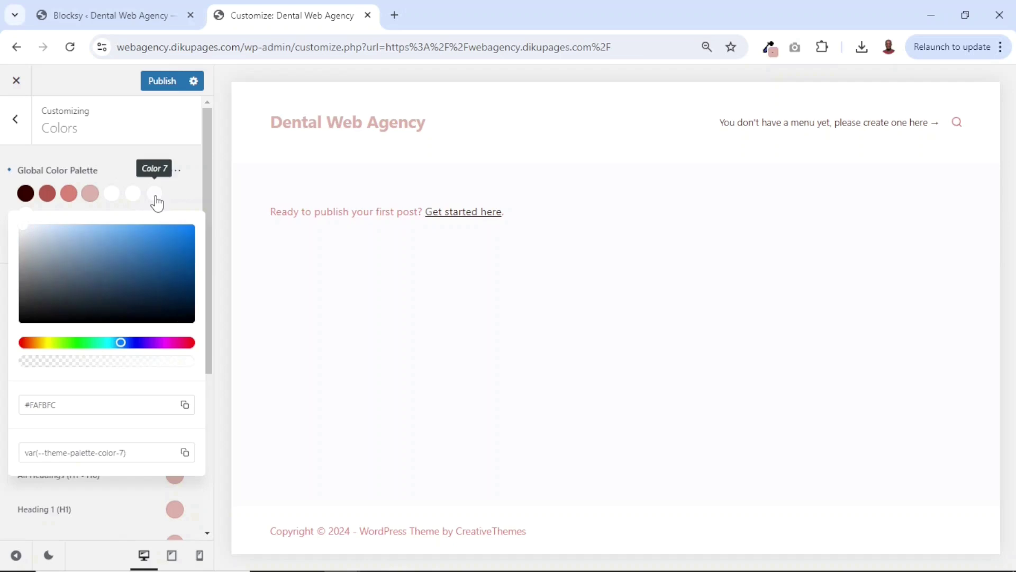
left_click_drag(40, 251, 3, 197)
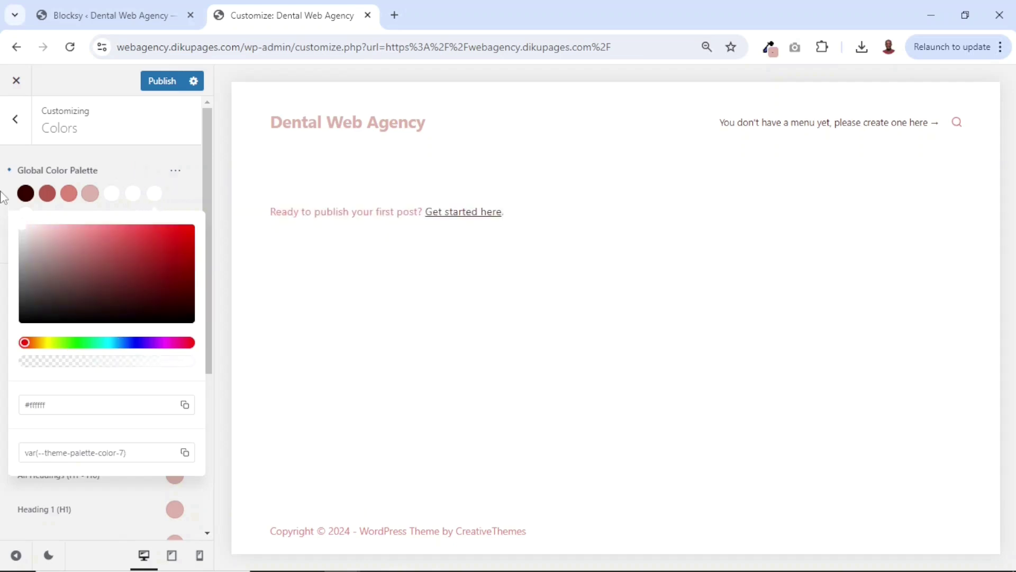
left_click(161, 175)
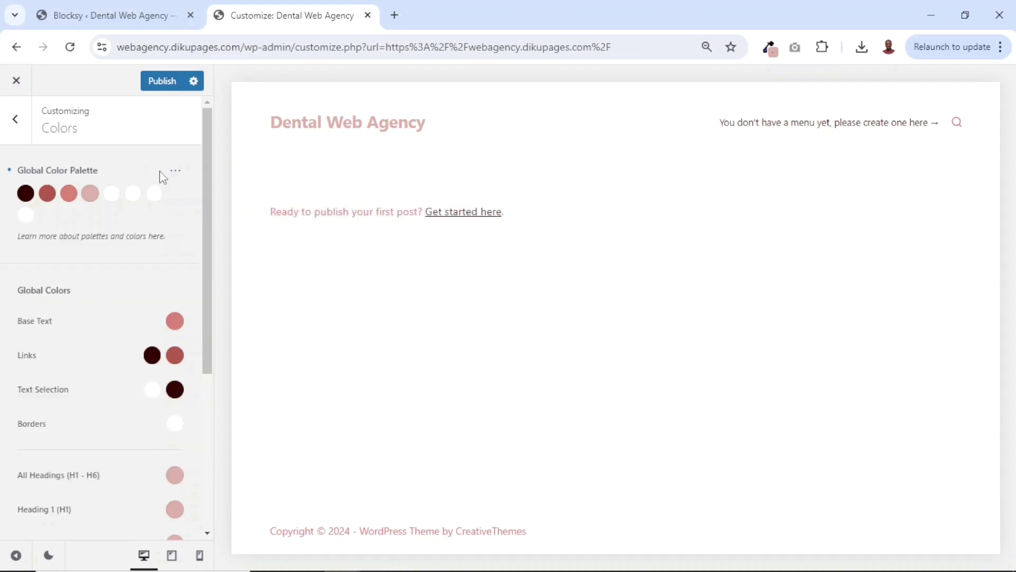
left_click(25, 220)
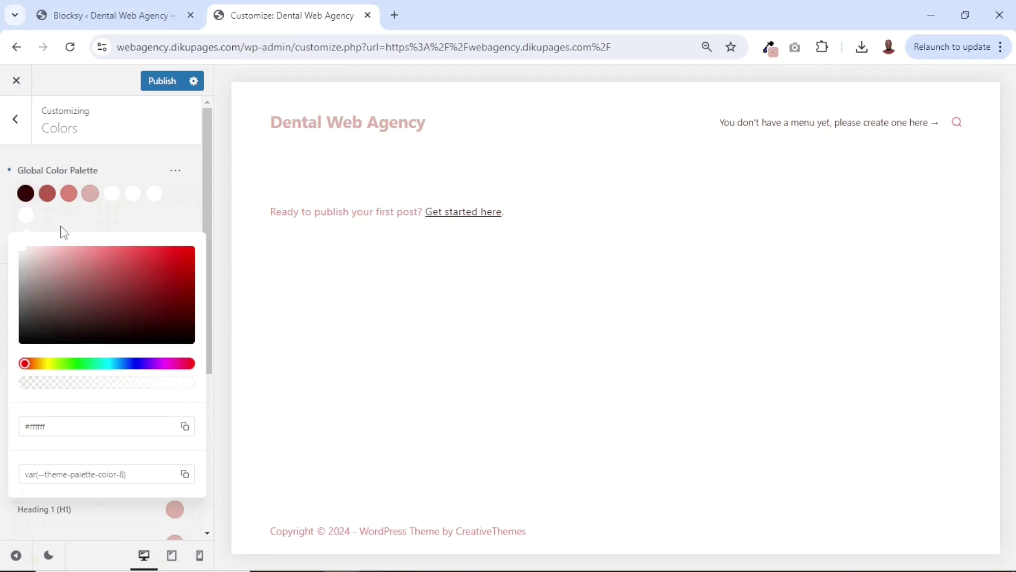
left_click(83, 233)
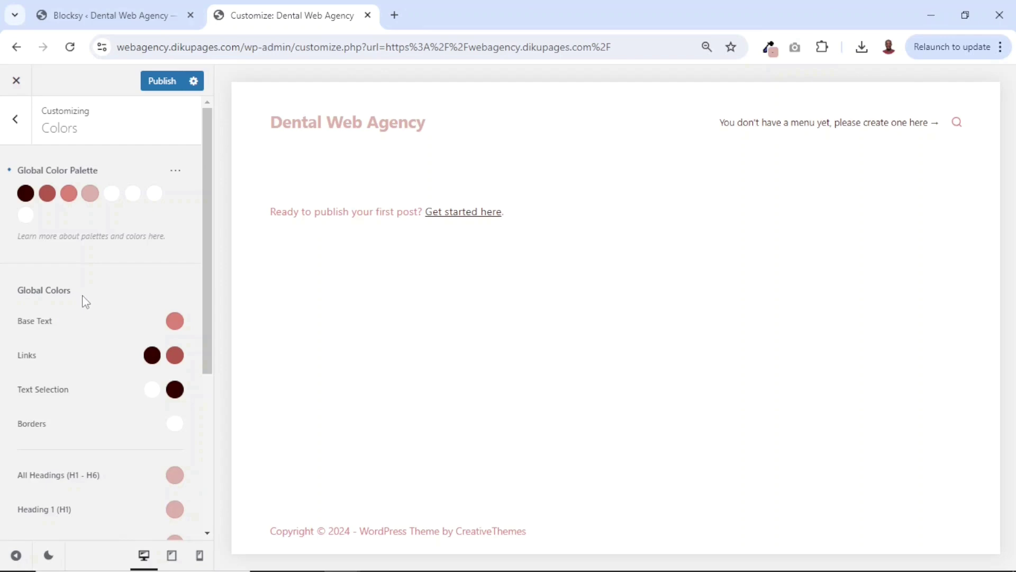
Set the Base Text color to palette Color 4 and highlight "eady to publish" in the preview sentence
left_click(175, 322)
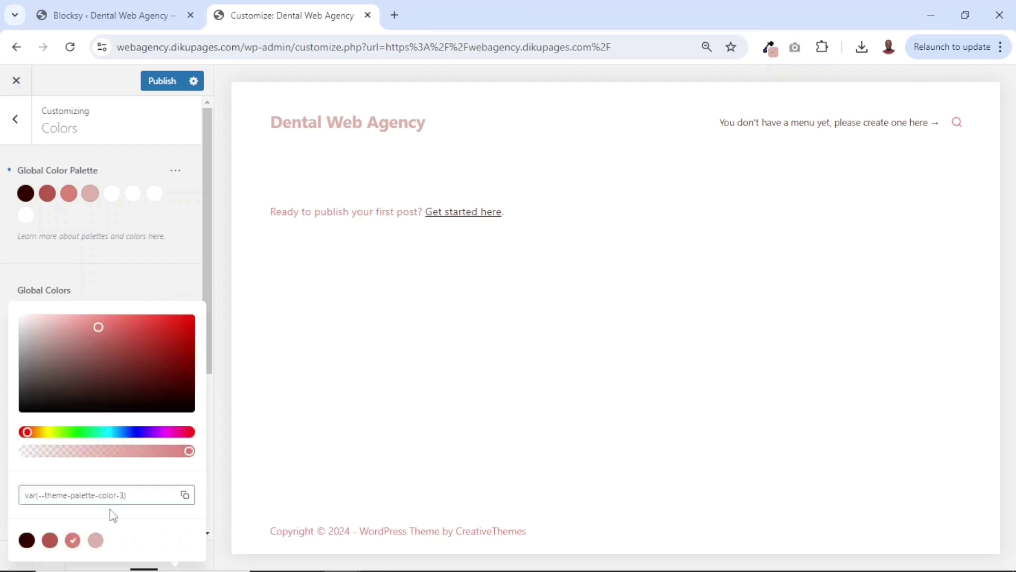
left_click(97, 540)
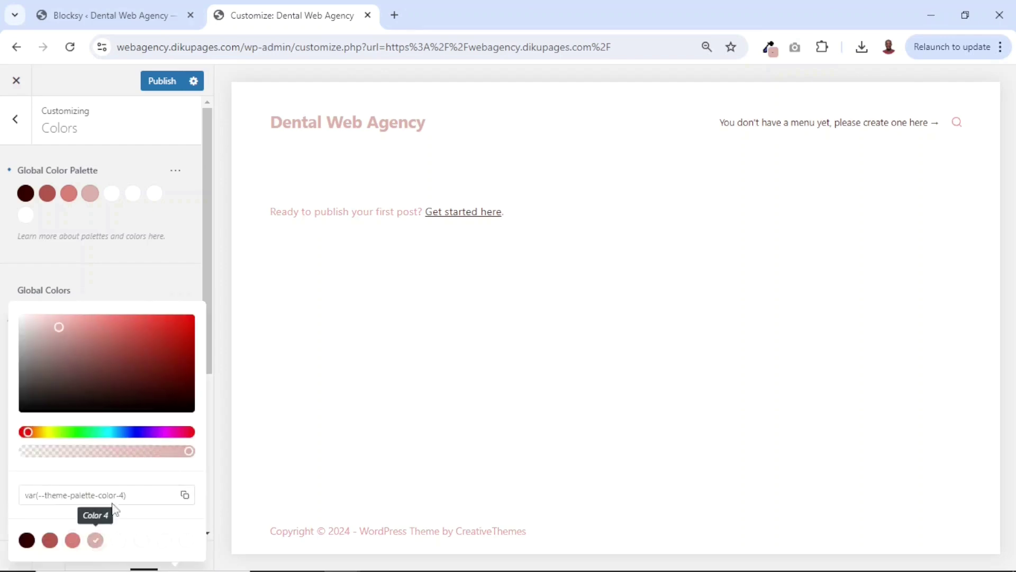
left_click(161, 263)
left_click_drag(275, 212, 354, 226)
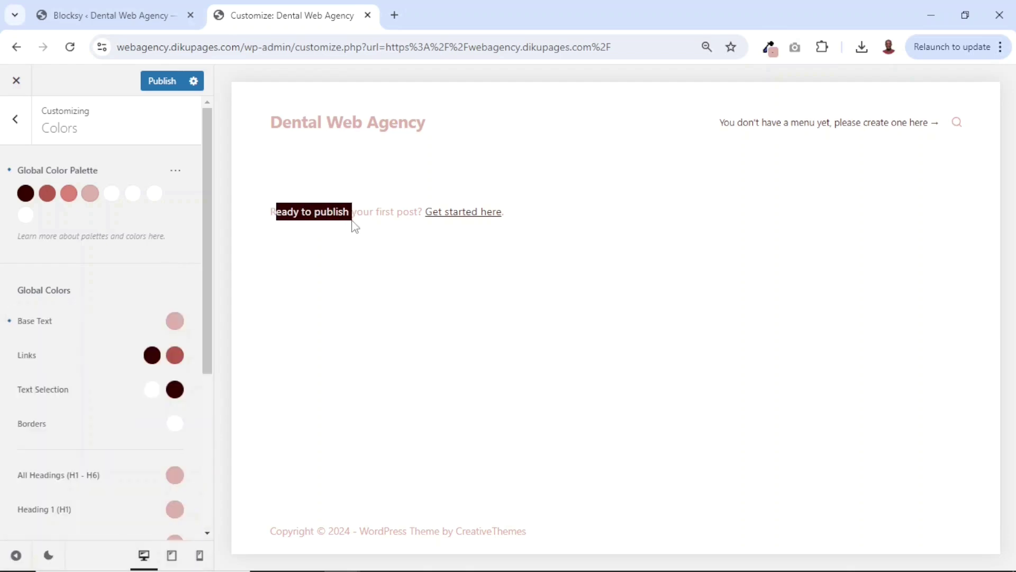
Check both Links colors, and set the Text Selection text to palette Color 2 and its background to Color 8
left_click(152, 355)
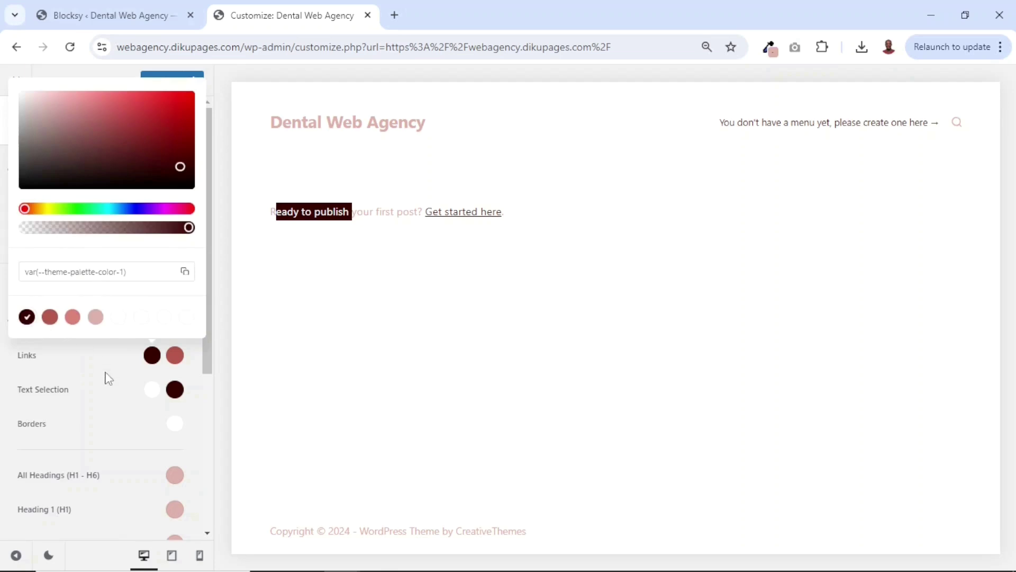
left_click(135, 366)
left_click(175, 356)
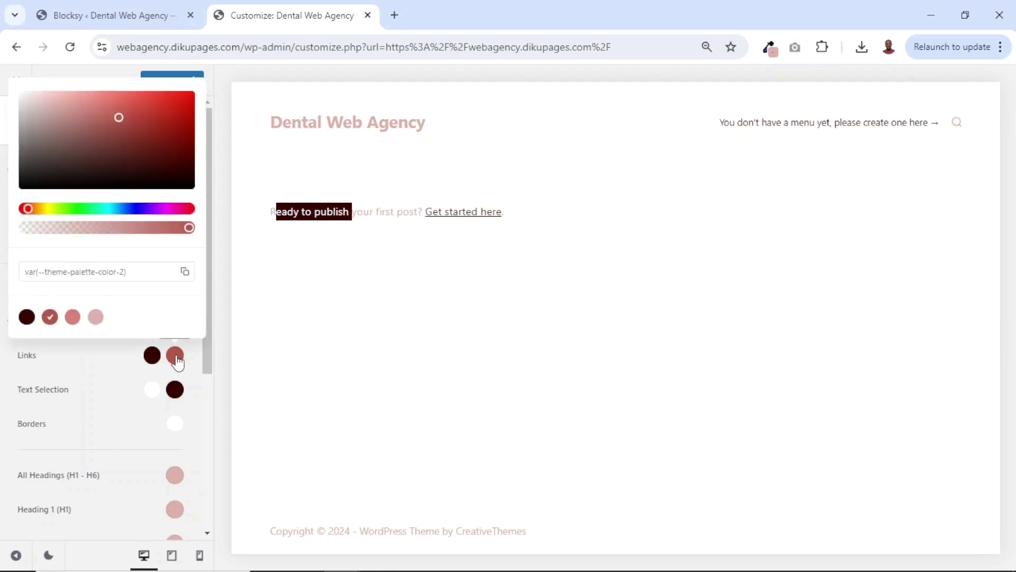
left_click(100, 376)
left_click(152, 390)
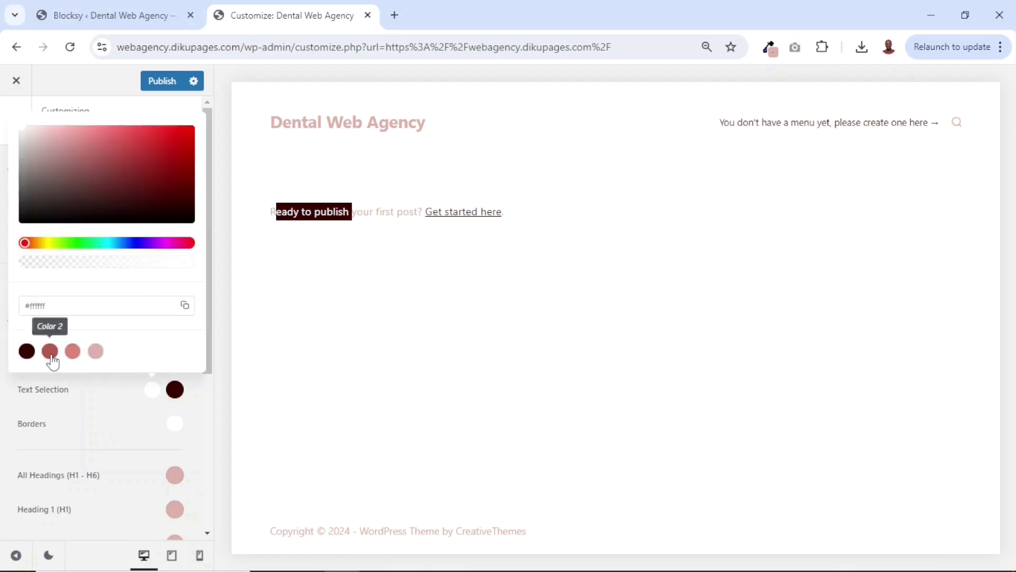
left_click(50, 351)
left_click(136, 422)
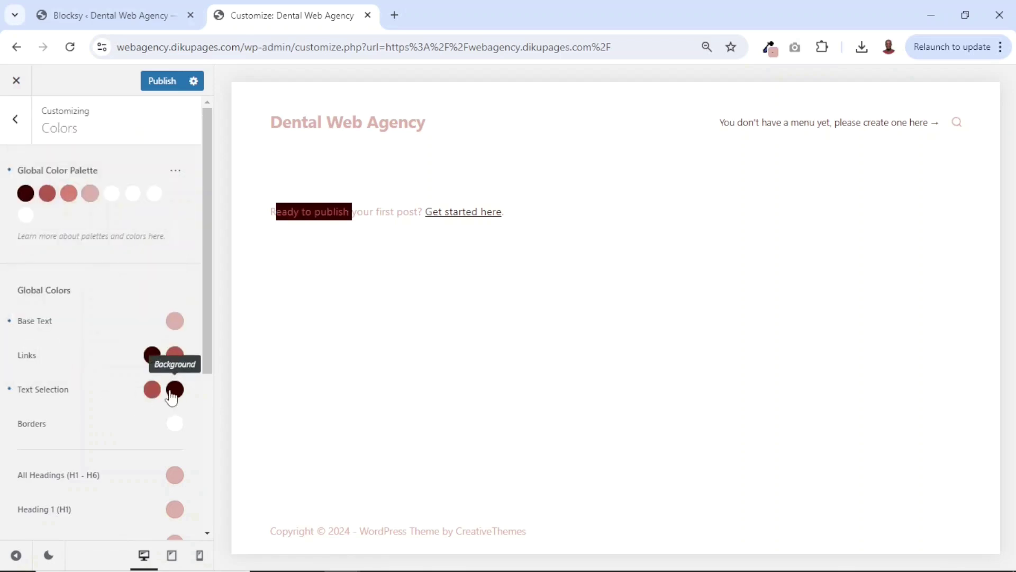
left_click(175, 390)
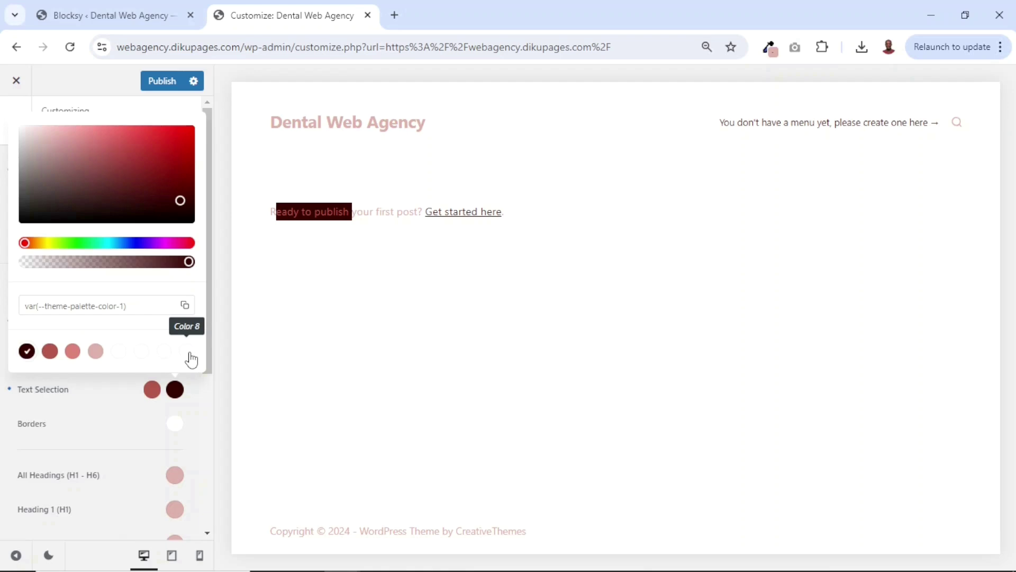
left_click(188, 351)
left_click(103, 427)
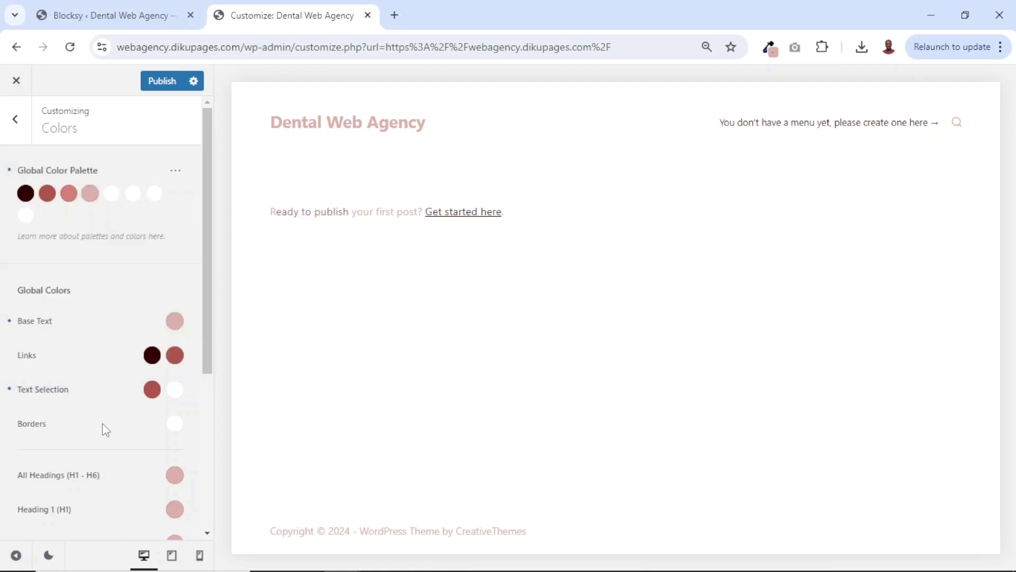
Set the All Headings (H1 - H6) color to white
scroll(103, 424, "down", 3)
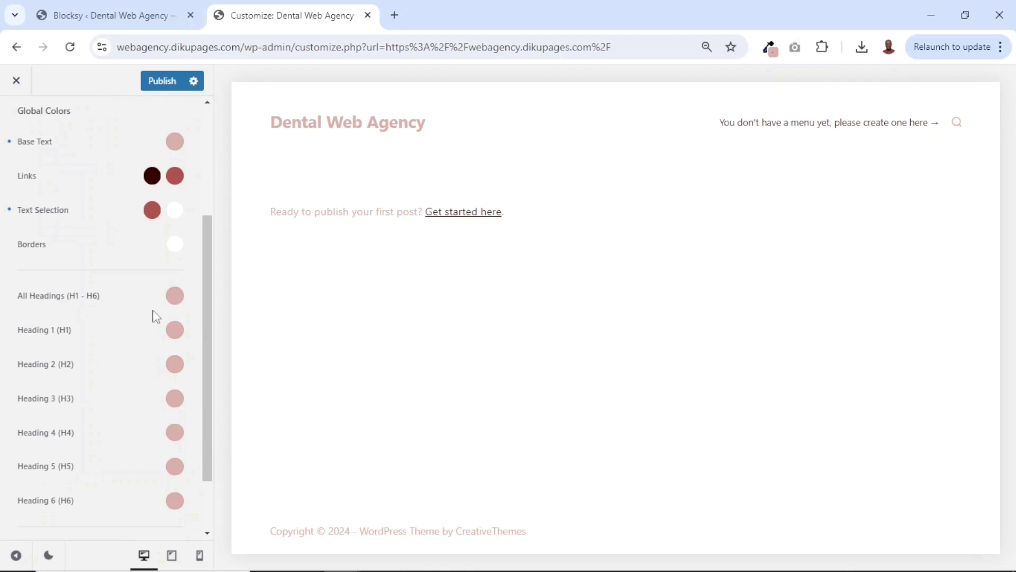
left_click(175, 296)
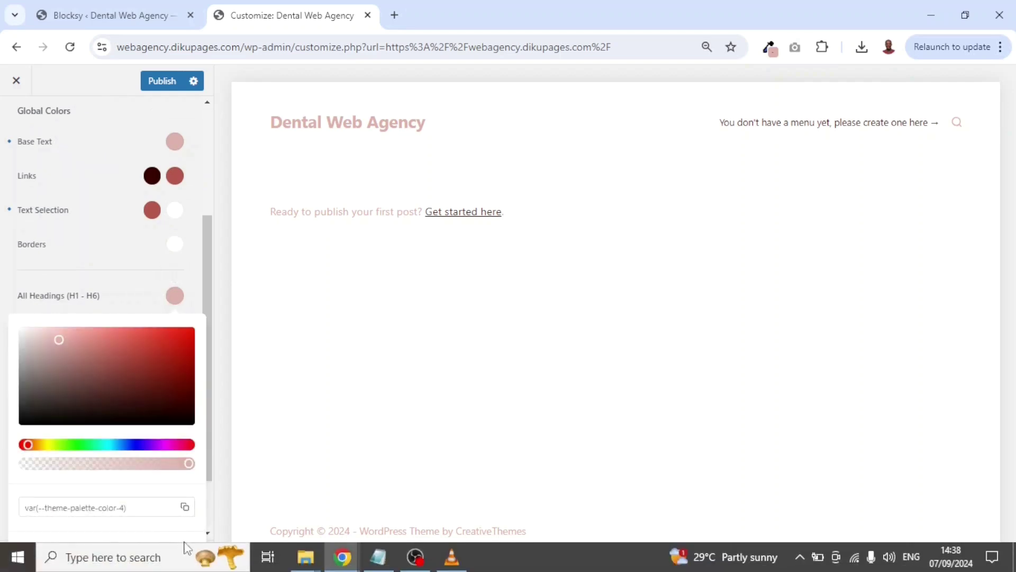
left_click(62, 291)
scroll(80, 398, "down", 3)
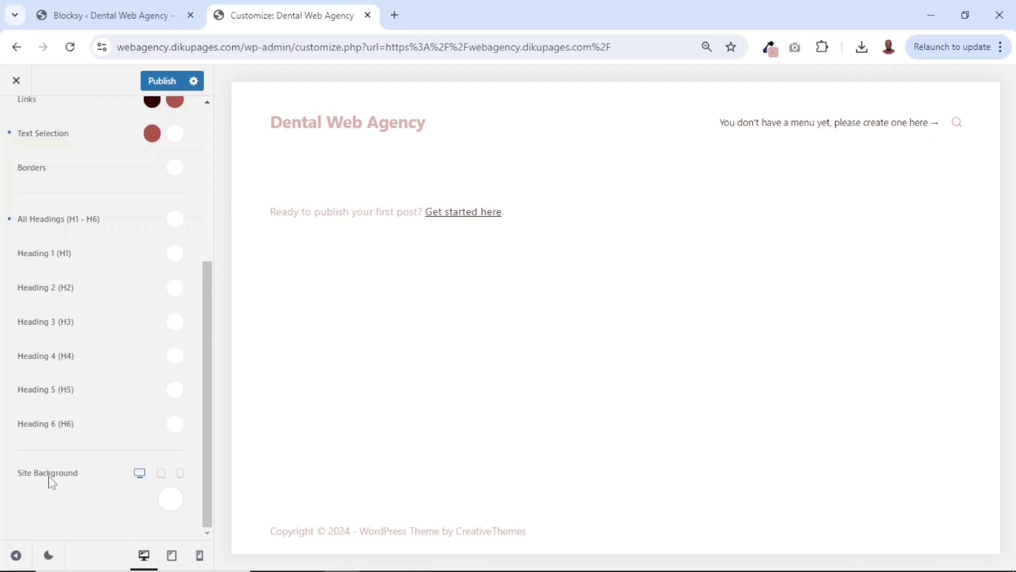
Set the Site Background to palette Color 1 and test the text selection highlight on the preview sentence
left_click(170, 500)
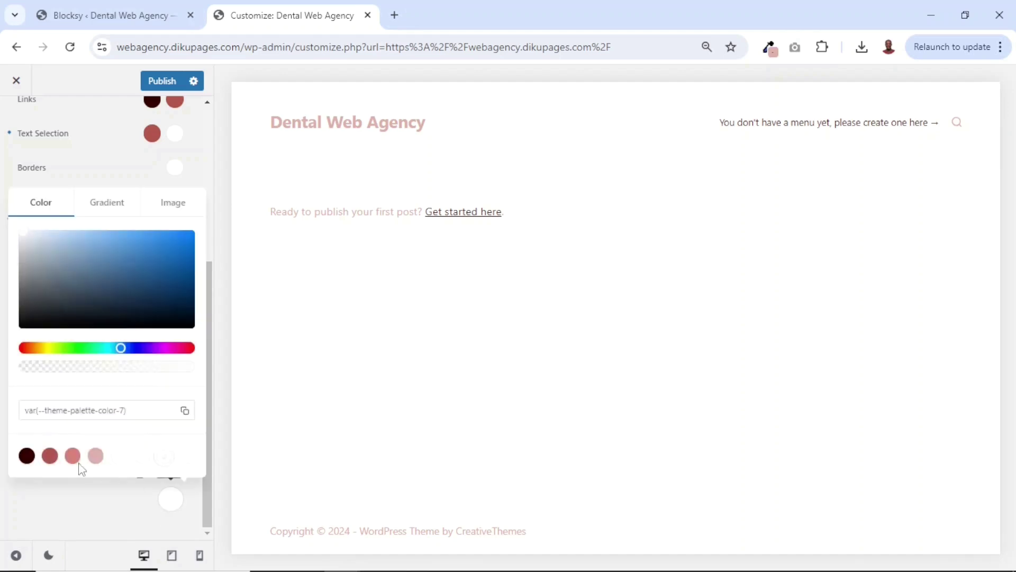
left_click(27, 456)
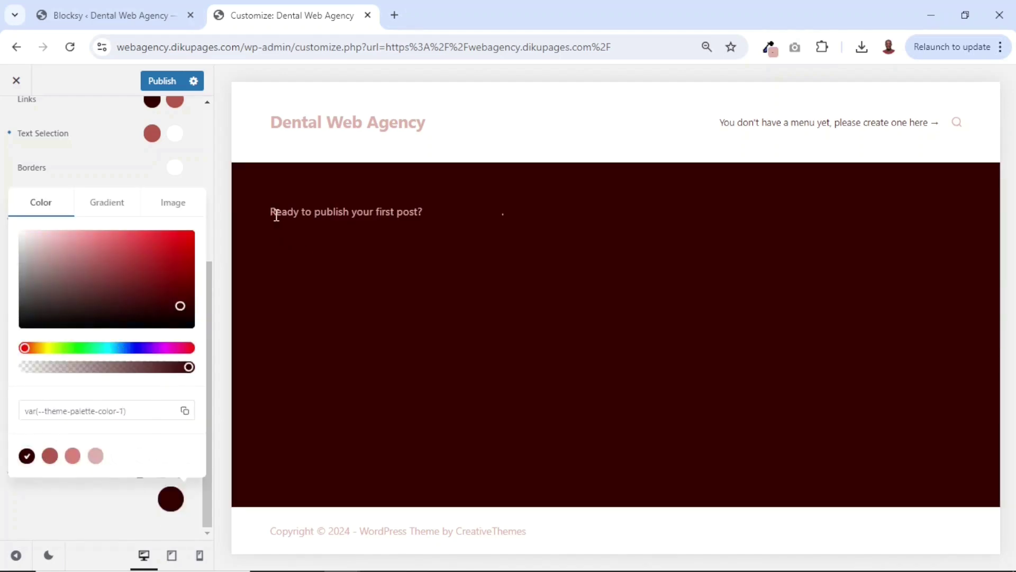
left_click_drag(276, 214, 360, 217)
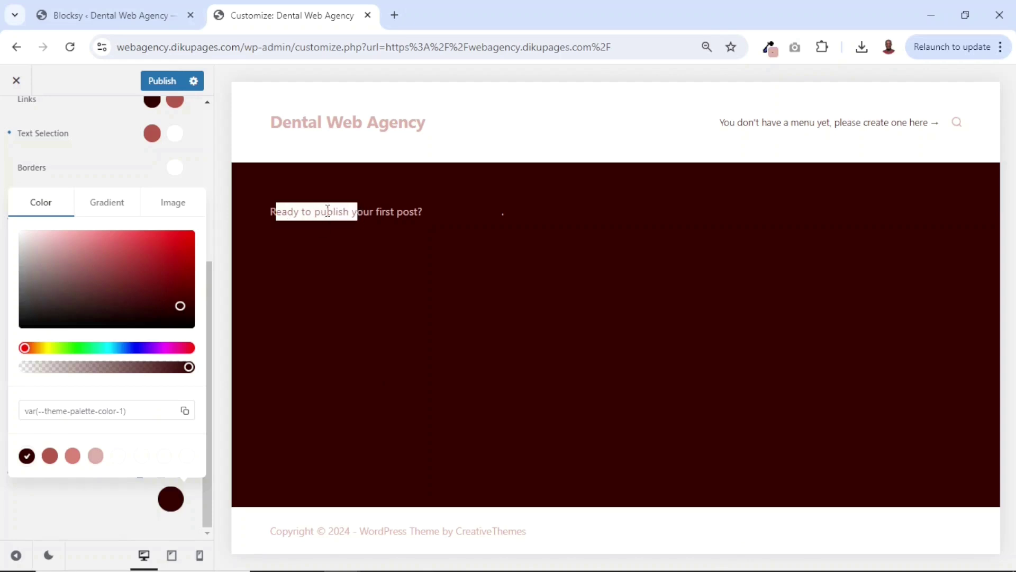
left_click(315, 252)
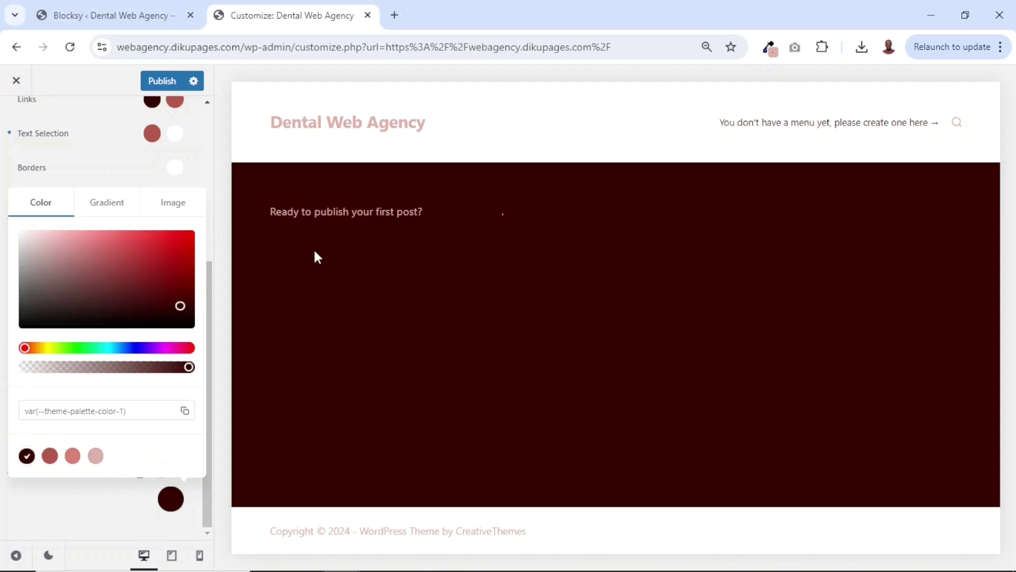
left_click(316, 257)
Set the Base Font family in the Typography settings to Nunito, accepting the Google Font notice and suppressing it for future picks
scroll(125, 377, "up", 5)
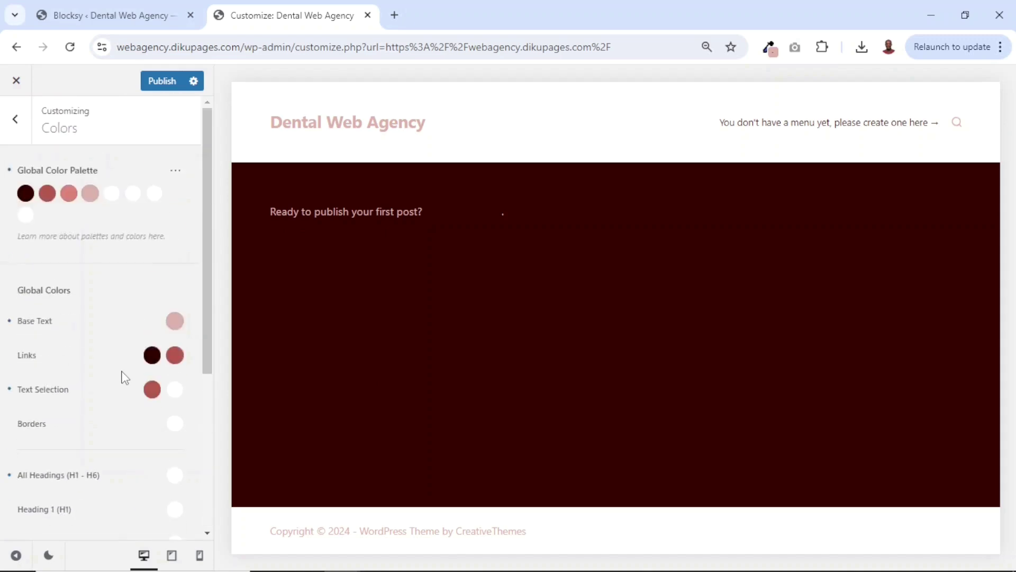
left_click(16, 124)
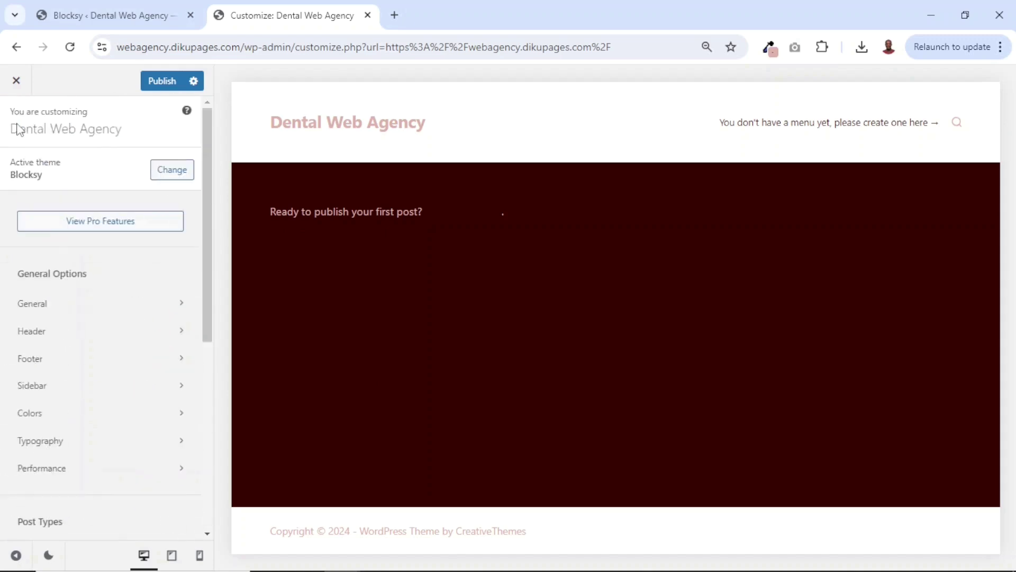
left_click(50, 447)
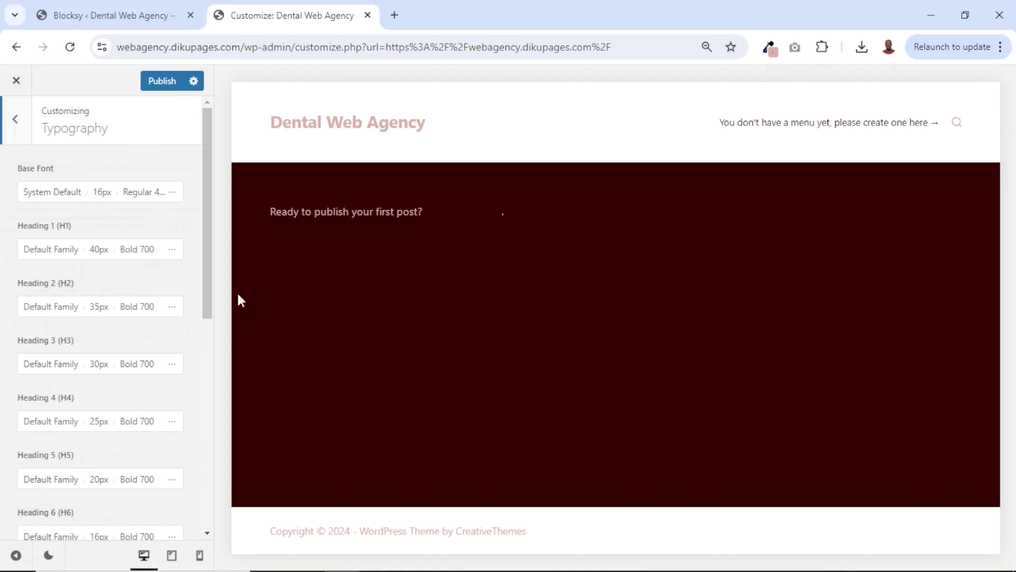
left_click(48, 199)
key("BackSpace")
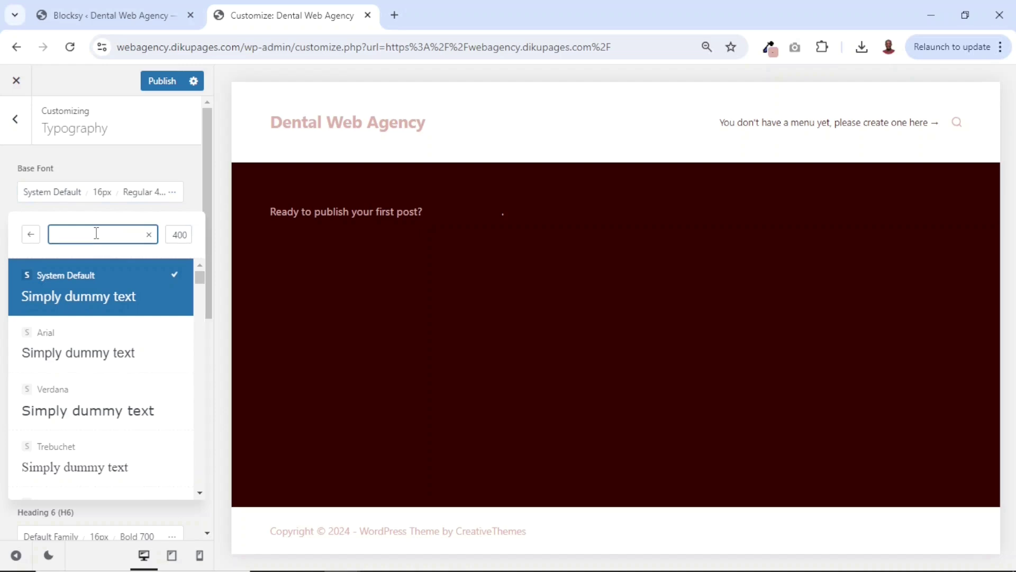
type("nunito")
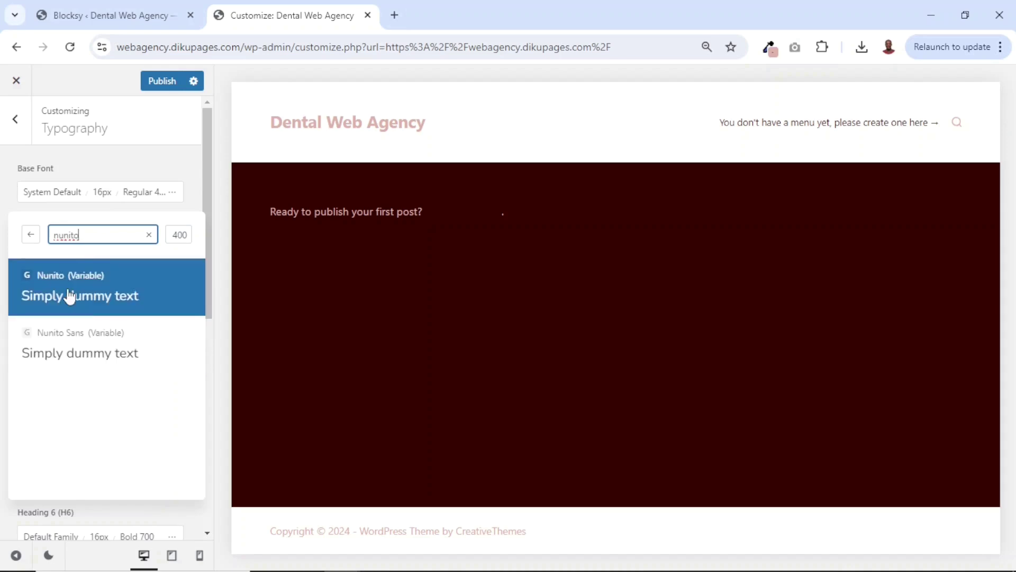
left_click(69, 294)
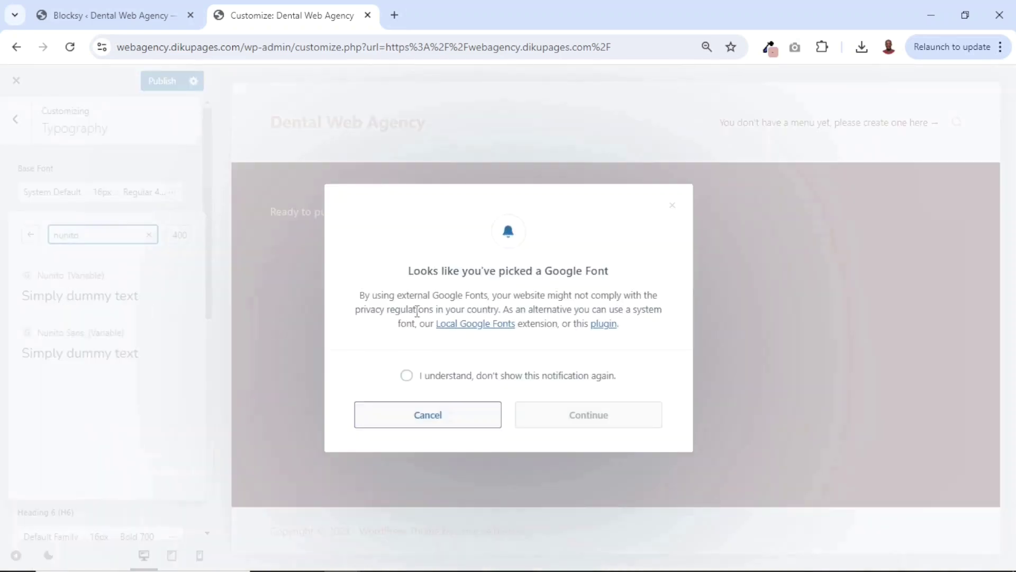
left_click(410, 378)
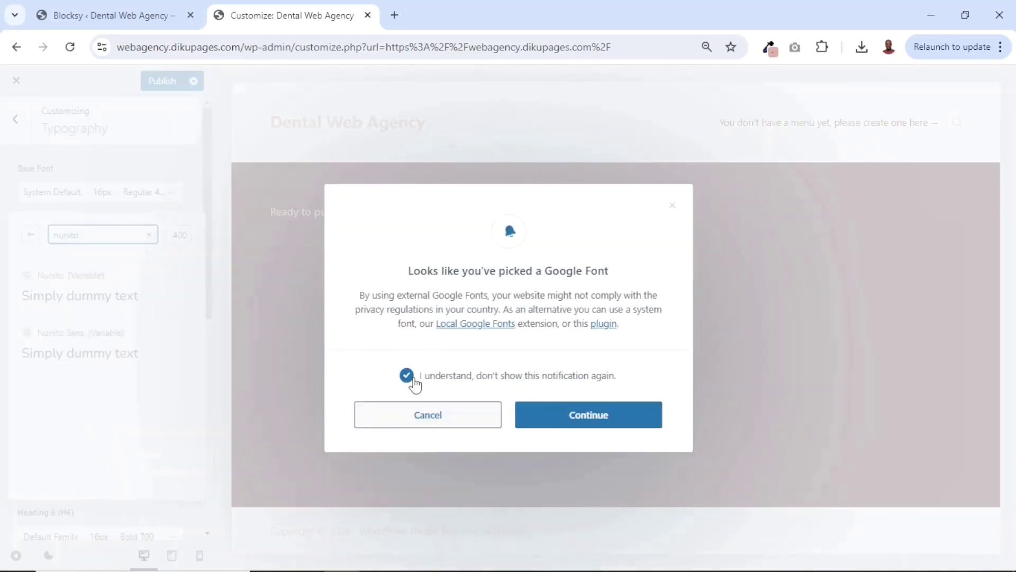
left_click(565, 421)
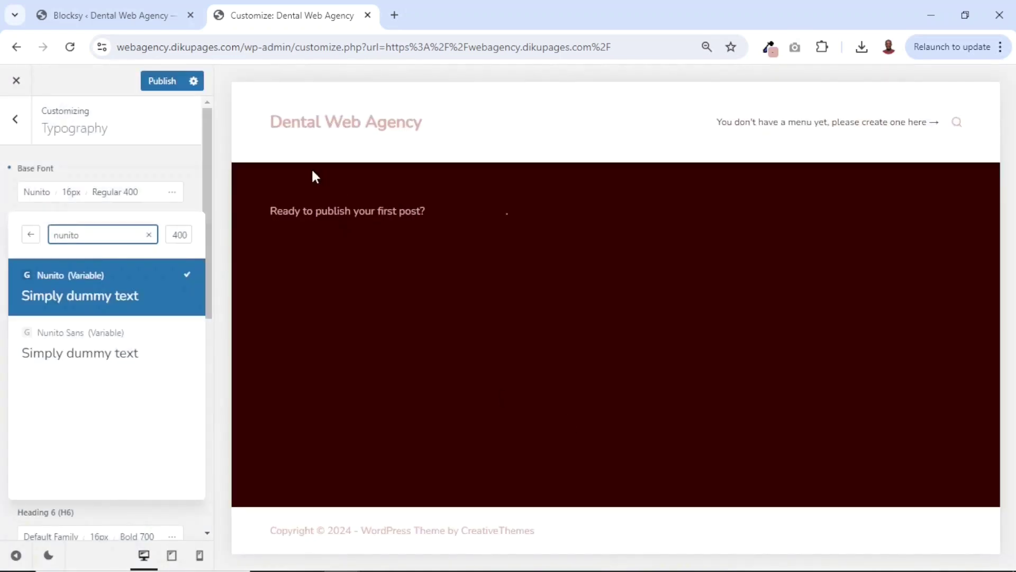
left_click(337, 239)
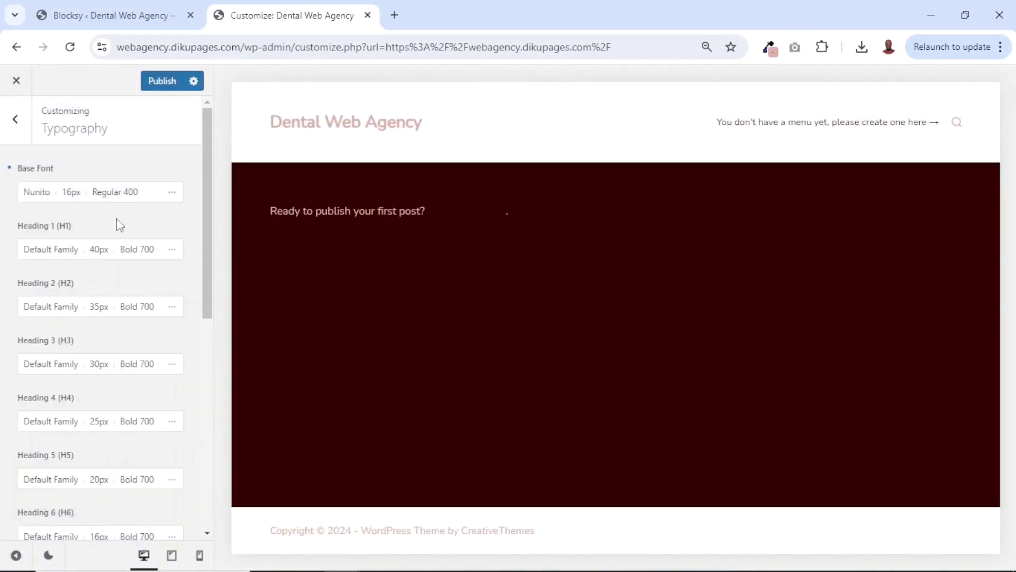
Set the Base Font size to 25 px
left_click(70, 192)
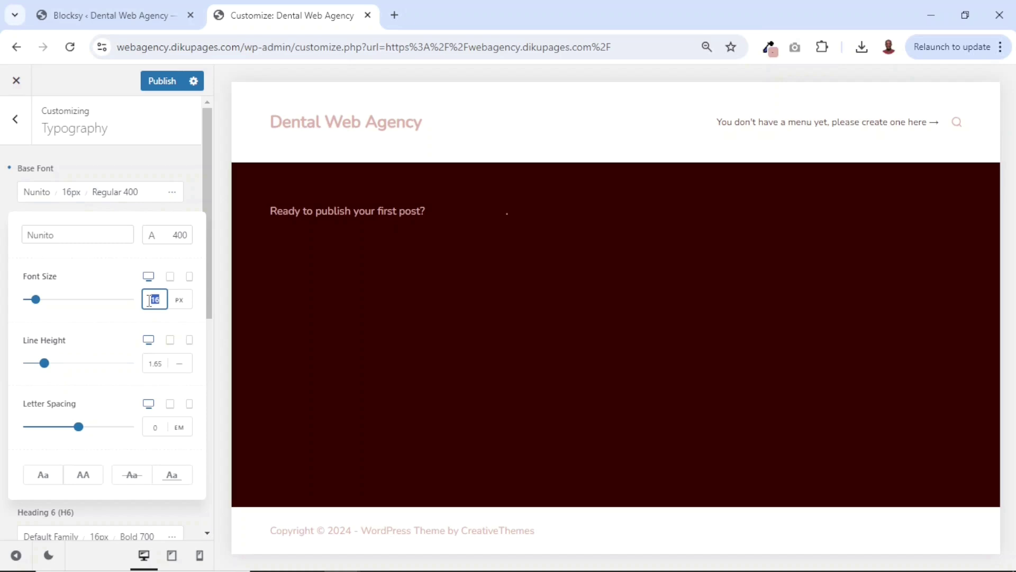
type("25")
left_click(167, 174)
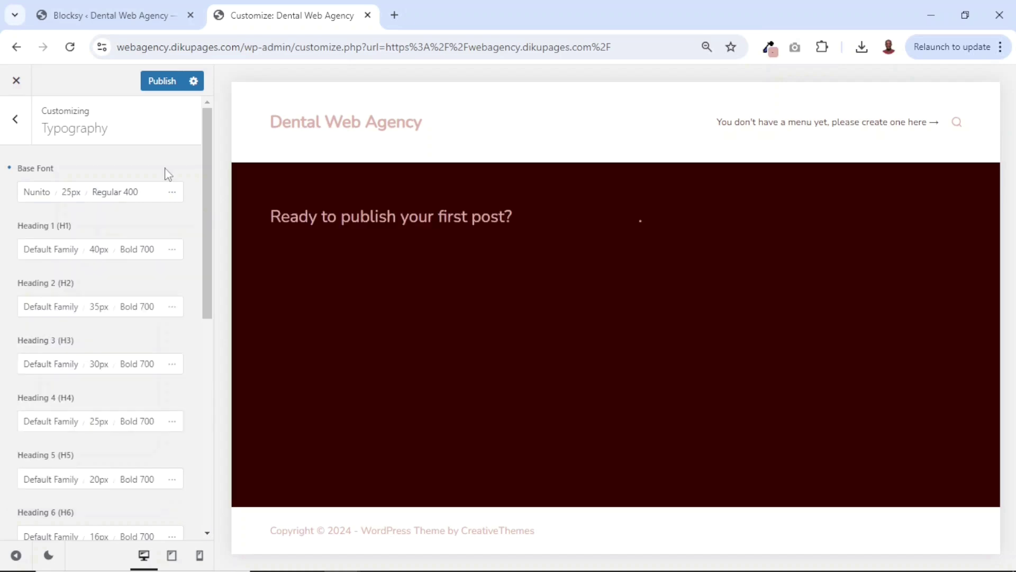
Look over the remaining typography options, publish the customizations and close the Customizer to return to the live site
scroll(106, 294, "down", 8)
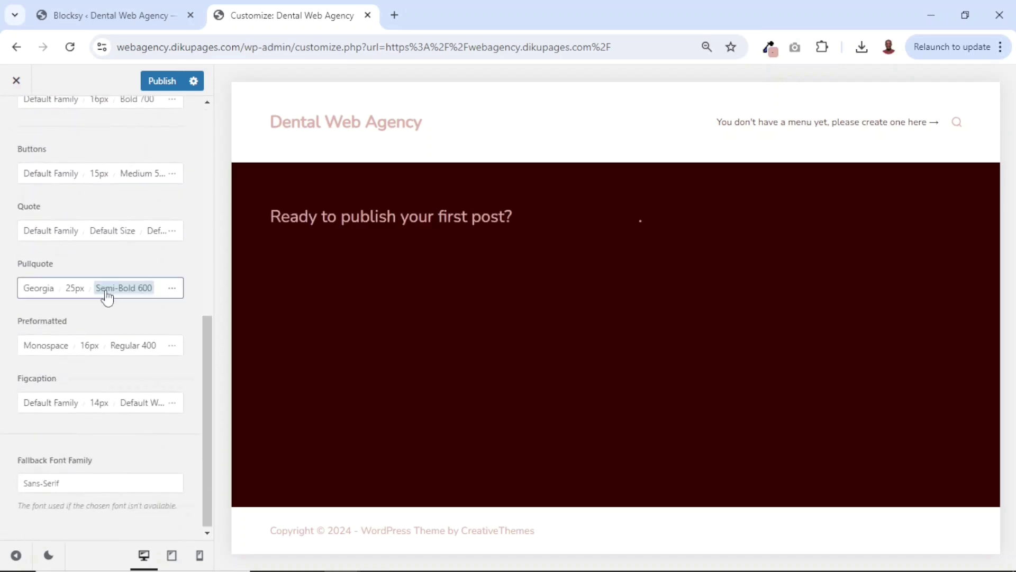
scroll(107, 298, "up", 10)
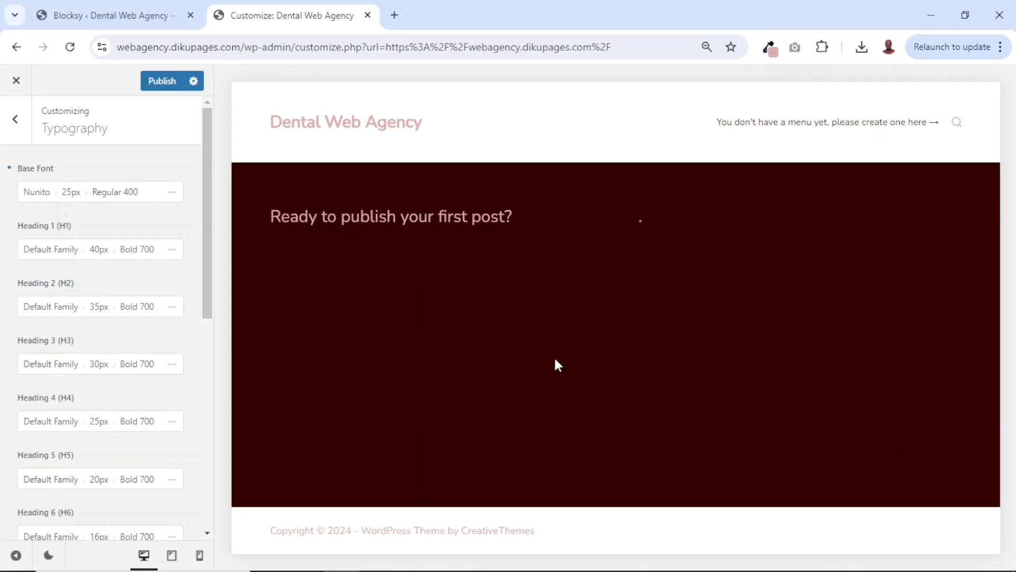
left_click(171, 85)
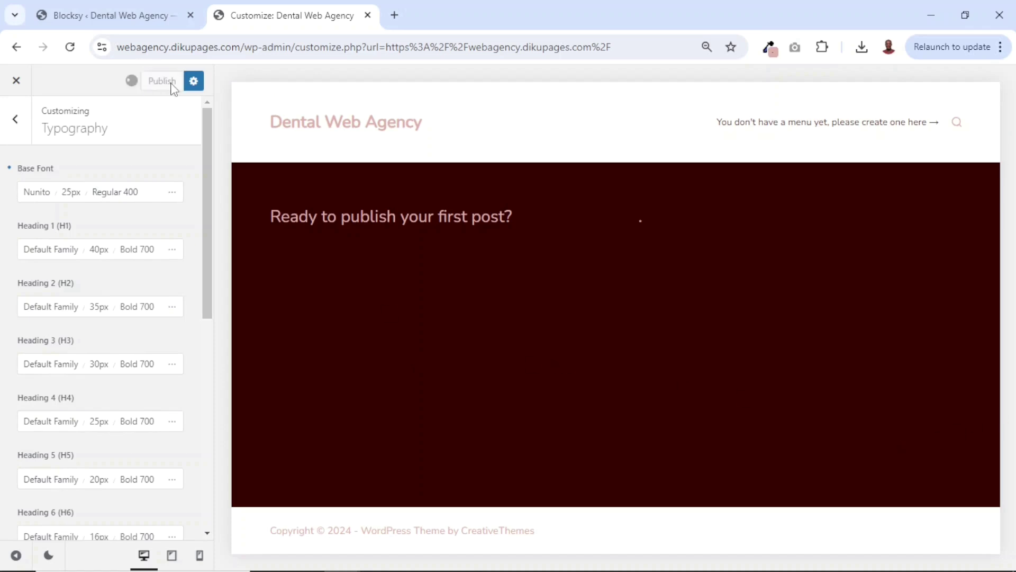
left_click(17, 82)
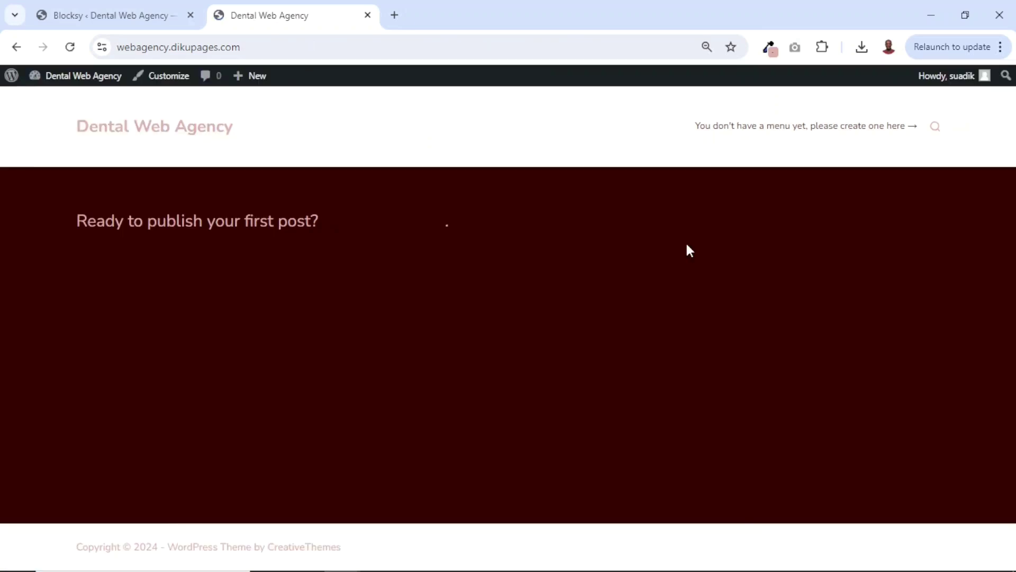